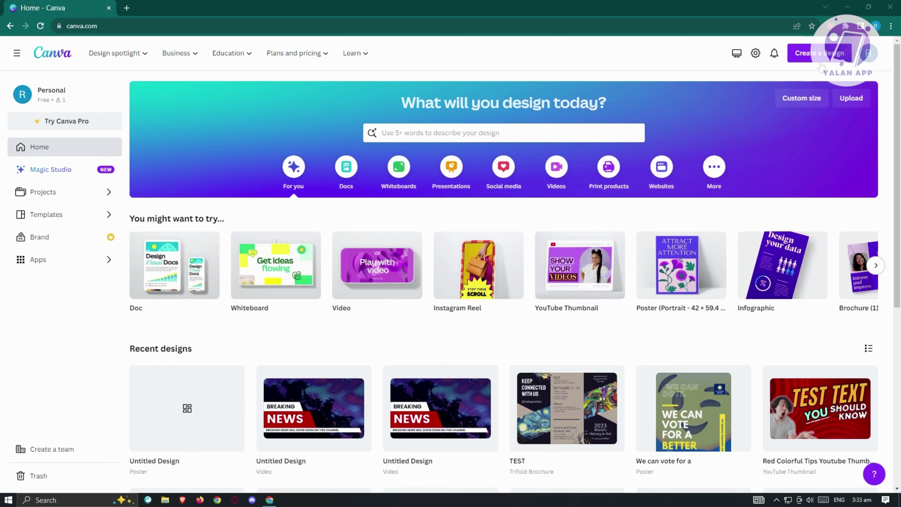
Start a new blank Presentation (16:9) design from Create a design
{"action": "left_click", "coordinate": [823, 55]}
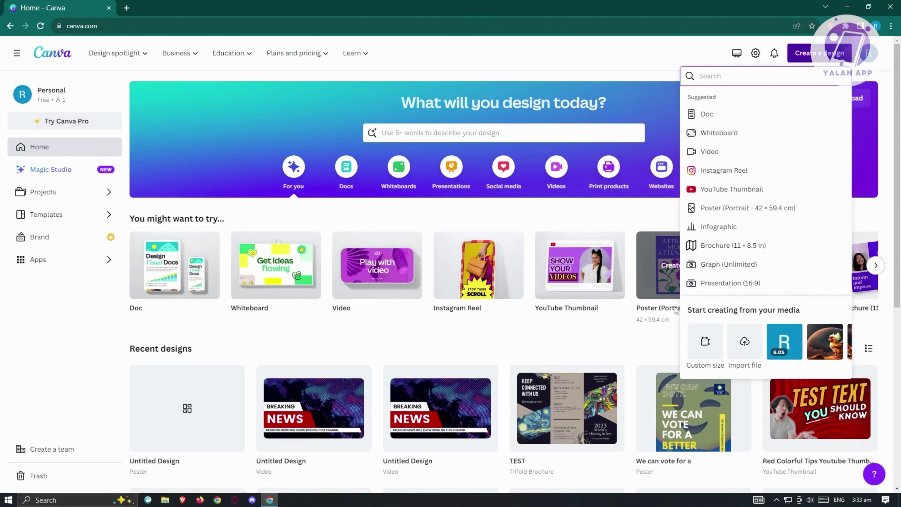
{"action": "left_click", "coordinate": [706, 284]}
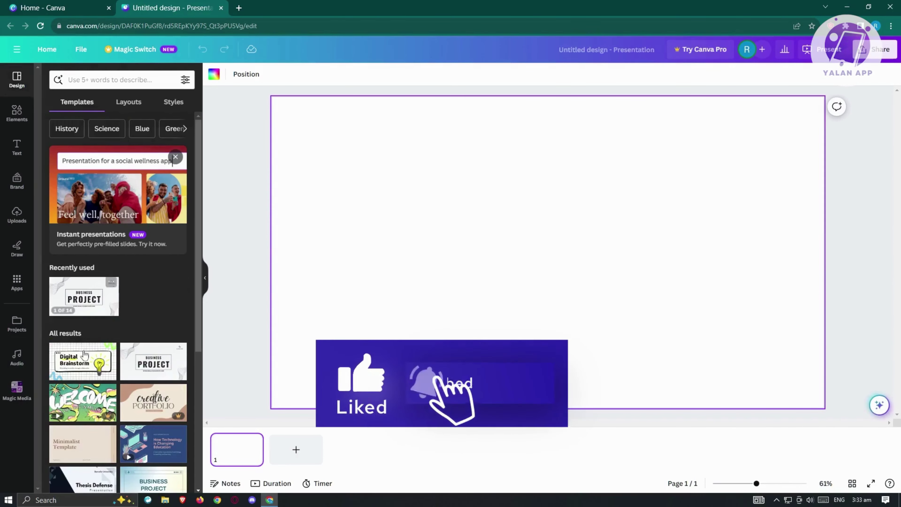
Show the Elements library and scroll down to its AI image generator section
{"action": "scroll", "coordinate": [96, 355], "scroll_direction": "down", "scroll_amount": 2}
{"action": "scroll", "coordinate": [95, 355], "scroll_direction": "down", "scroll_amount": 2}
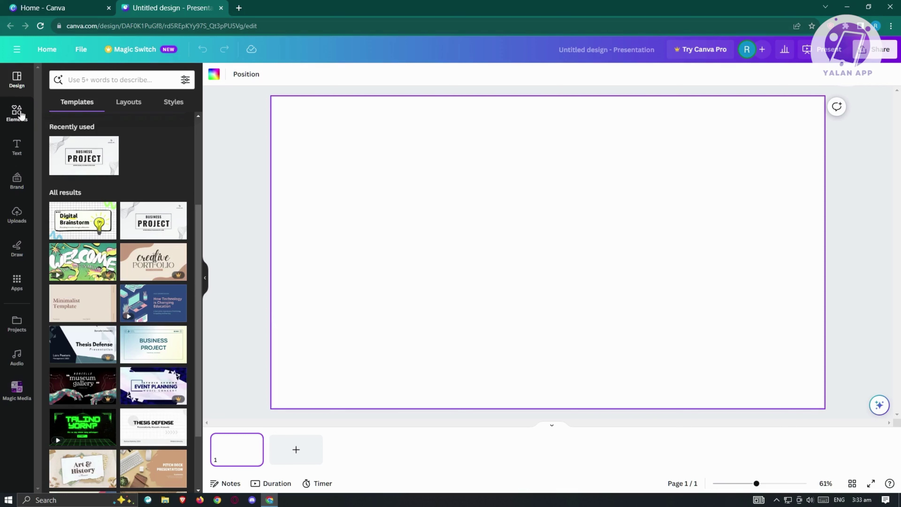
{"action": "left_click", "coordinate": [20, 118]}
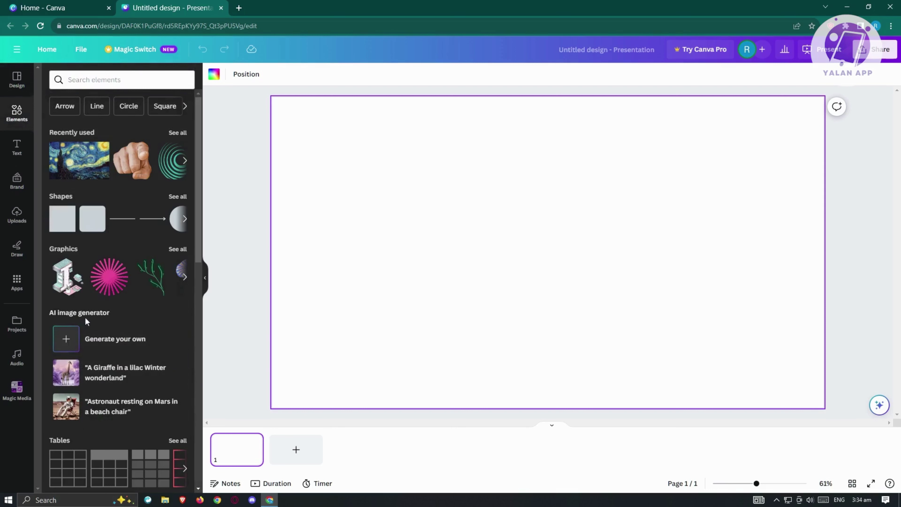
{"action": "scroll", "coordinate": [113, 325], "scroll_direction": "down", "scroll_amount": 4}
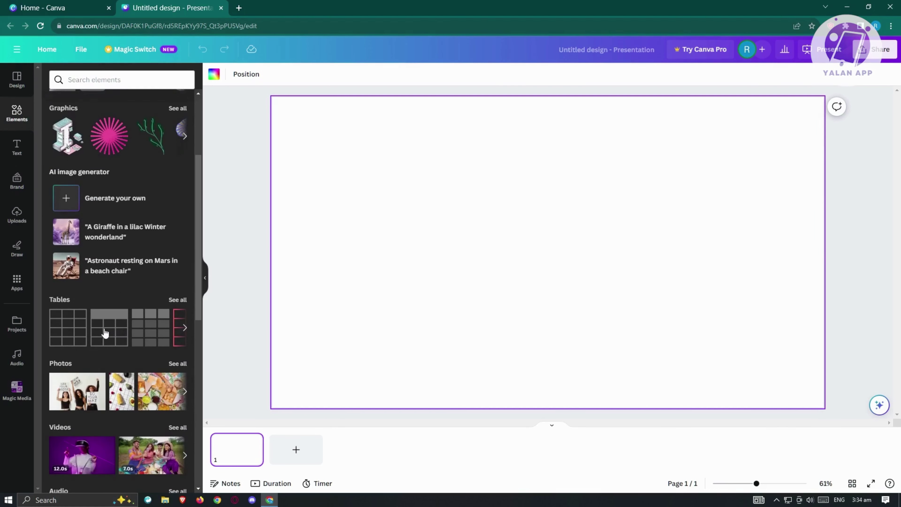
Open Magic Media's generator, glance at Videos, return to Images and focus the prompt box
{"action": "left_click", "coordinate": [71, 199]}
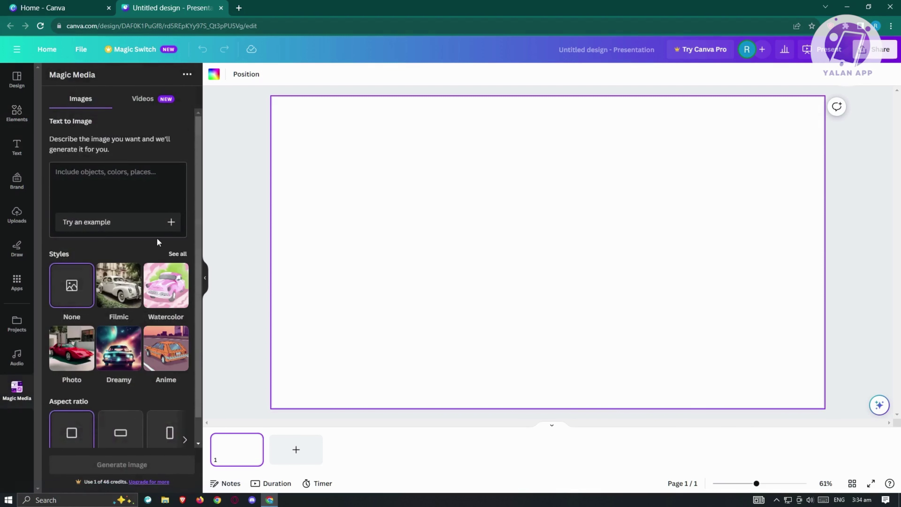
{"action": "scroll", "coordinate": [131, 194], "scroll_direction": "down", "scroll_amount": 1}
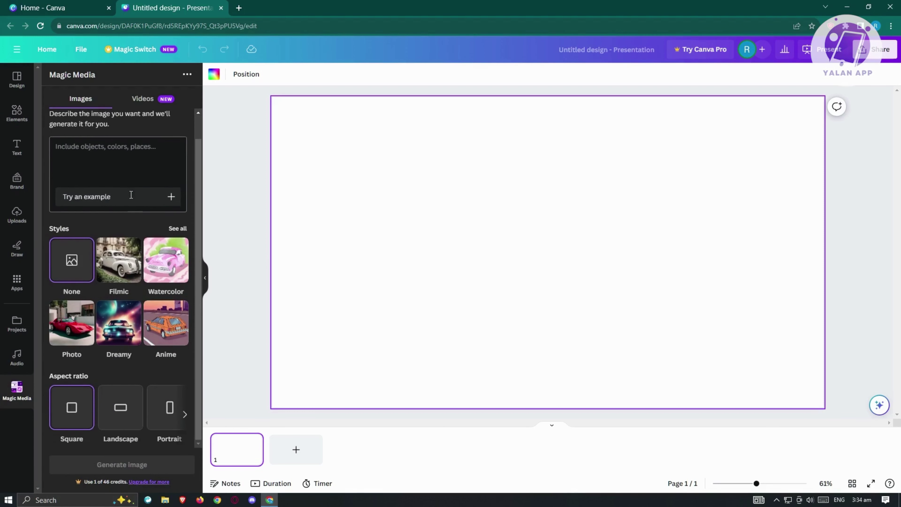
{"action": "scroll", "coordinate": [117, 213], "scroll_direction": "up", "scroll_amount": 1}
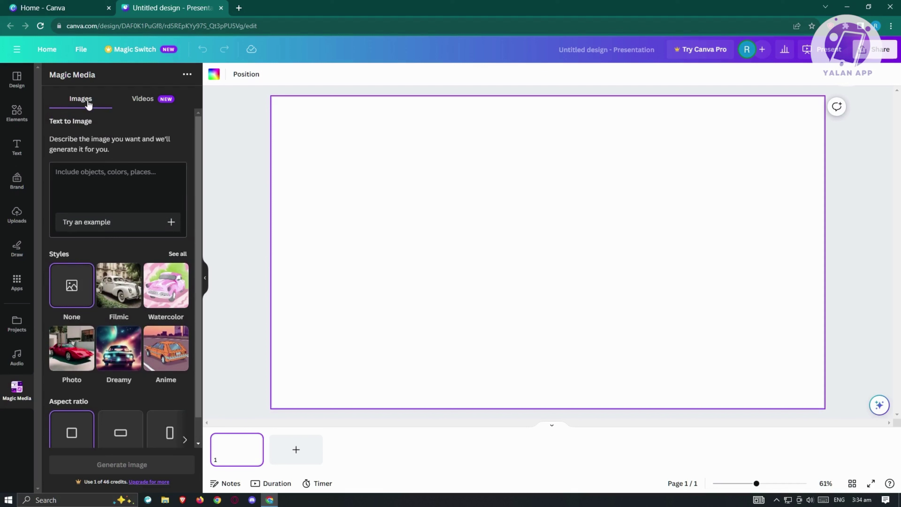
{"action": "left_click", "coordinate": [145, 98]}
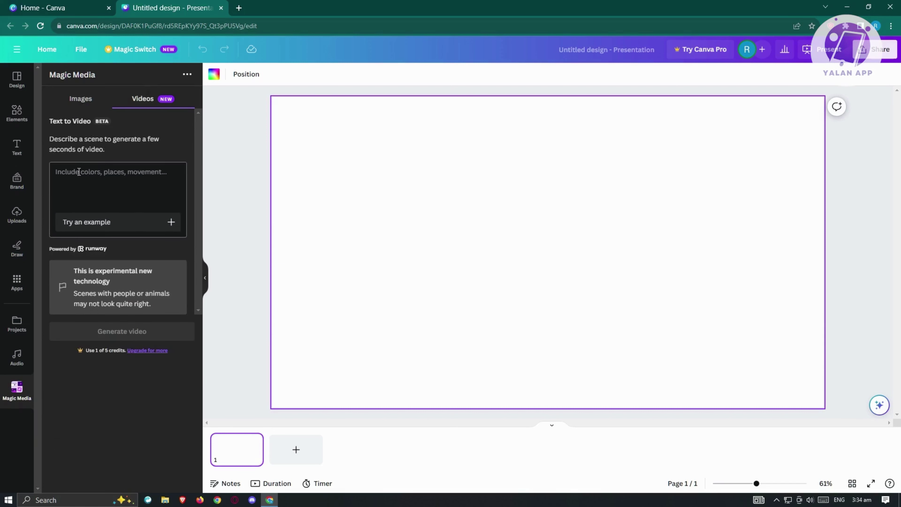
{"action": "left_click", "coordinate": [75, 103]}
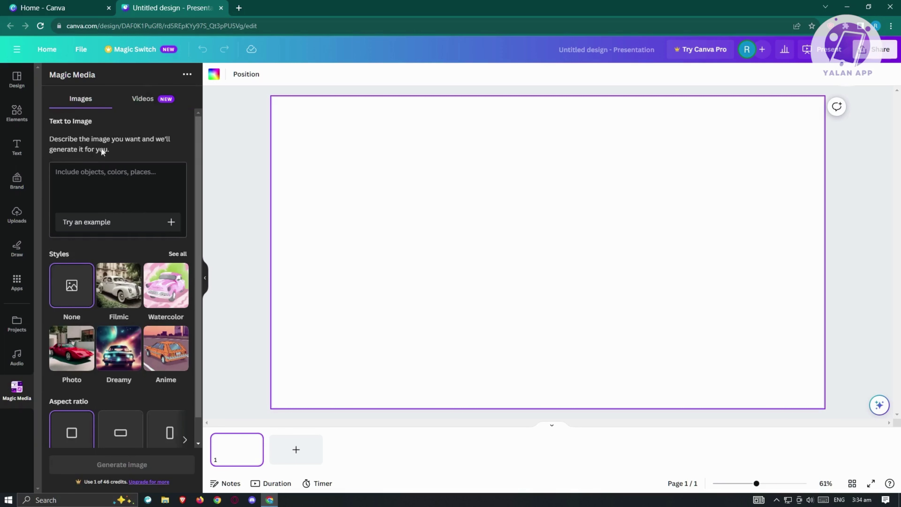
{"action": "left_click", "coordinate": [132, 175]}
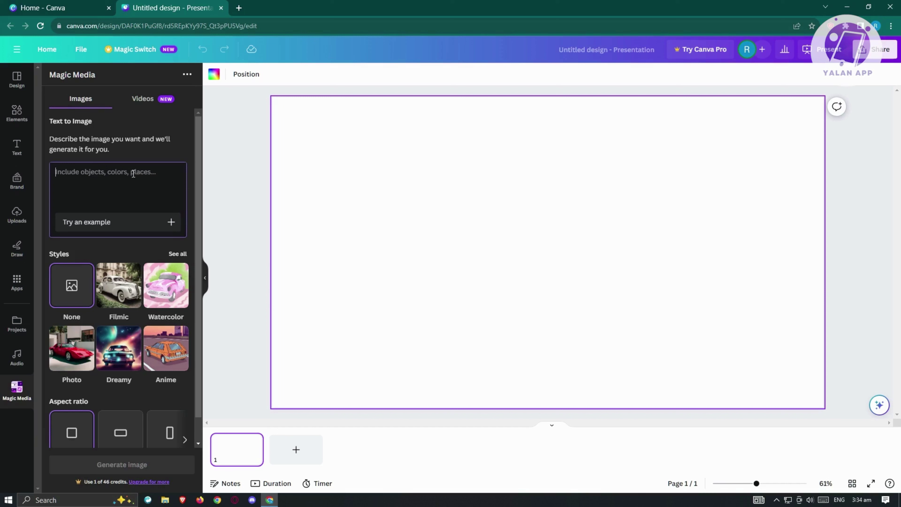
Enter the prompt 'CHICKEN LAYING EGGS' with the Anime style and Landscape aspect ratio
{"action": "type", "text": "CH"}
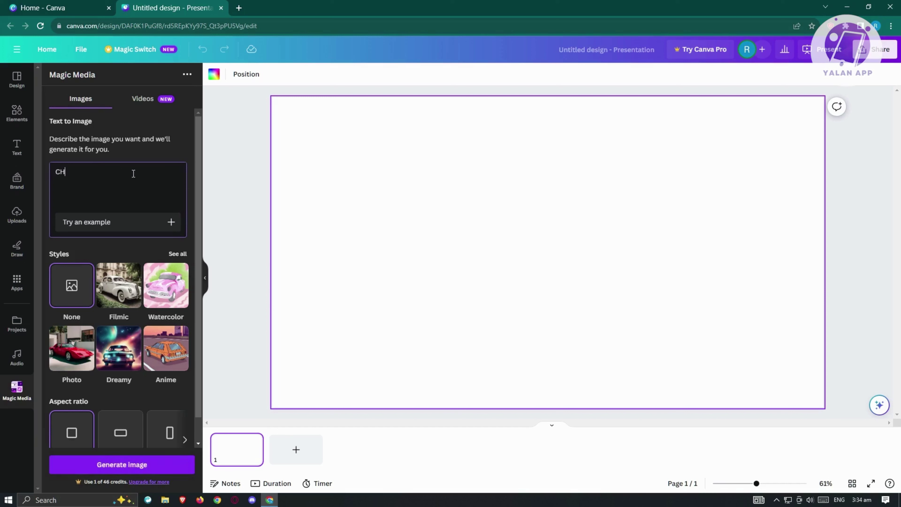
{"action": "type", "text": "ICKEN LAYING EGGS"}
{"action": "scroll", "coordinate": [121, 252], "scroll_direction": "down", "scroll_amount": 1}
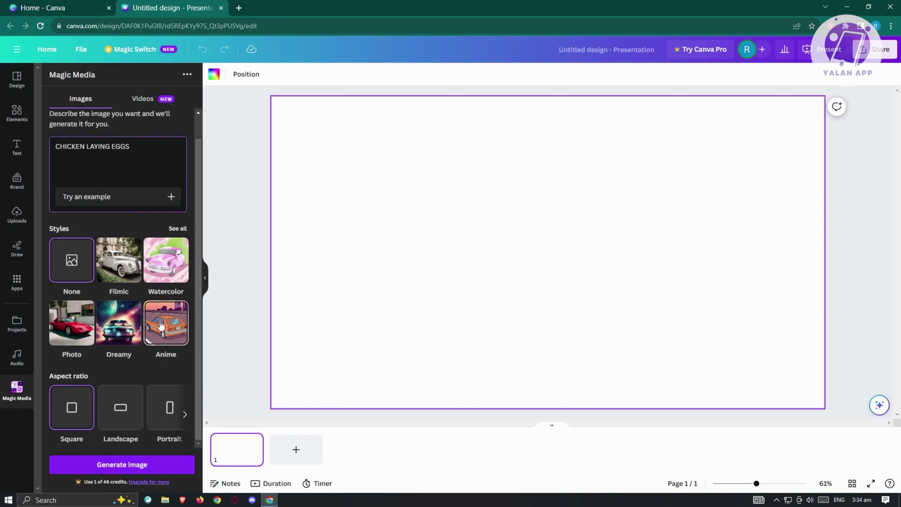
{"action": "left_click", "coordinate": [162, 327]}
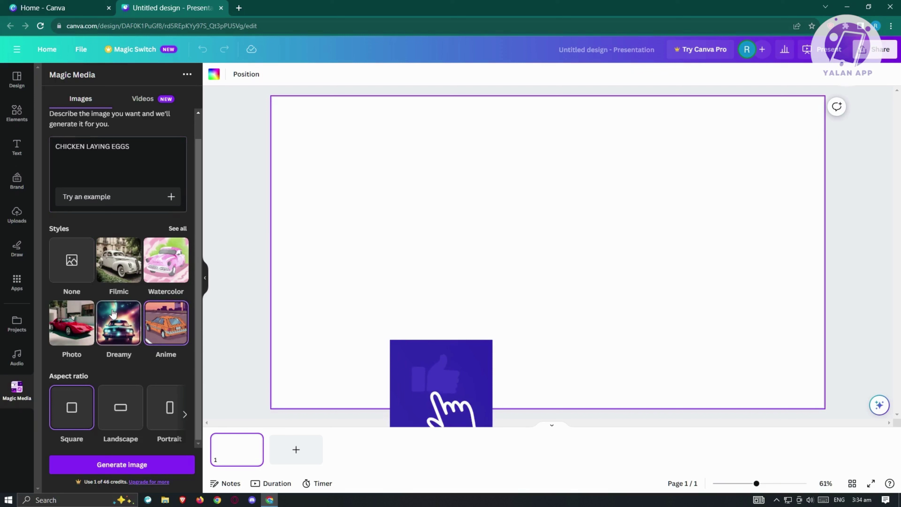
{"action": "left_click", "coordinate": [185, 415]}
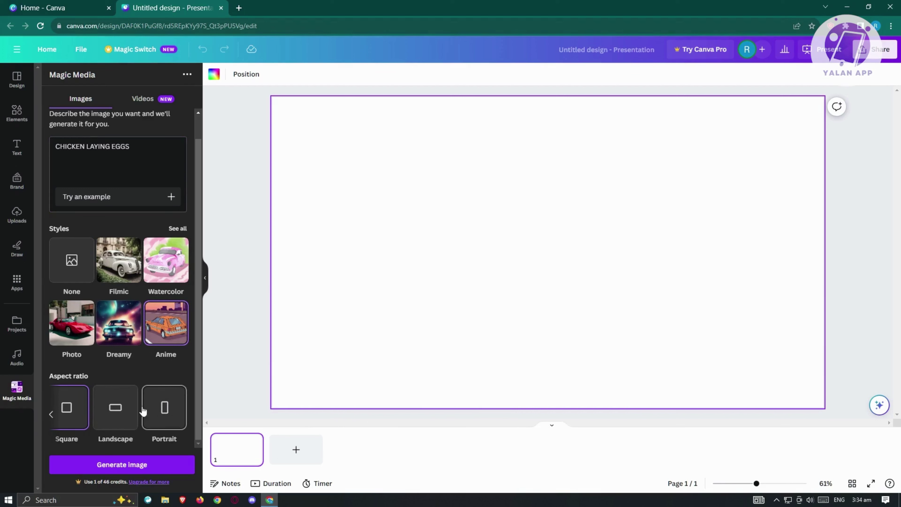
{"action": "left_click", "coordinate": [108, 404]}
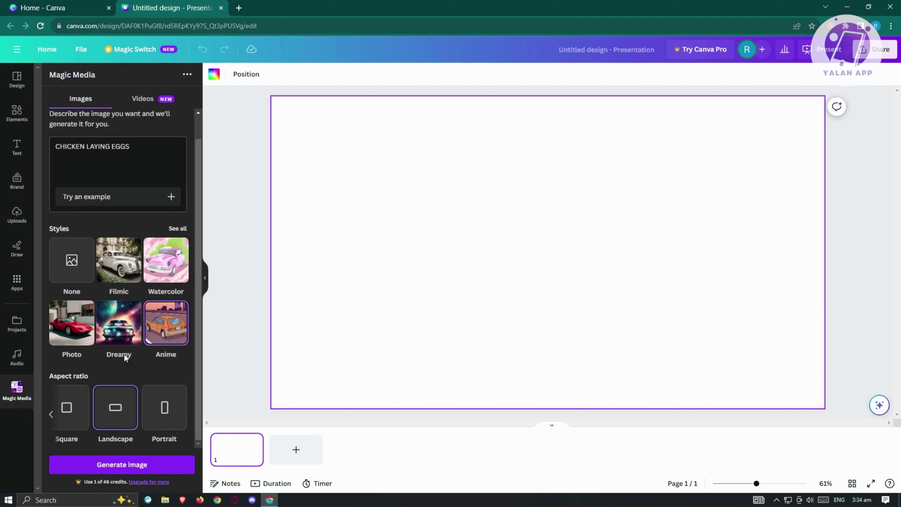
Generate the anime chicken images, then browse more styles and return to the prompt
{"action": "left_click", "coordinate": [148, 468]}
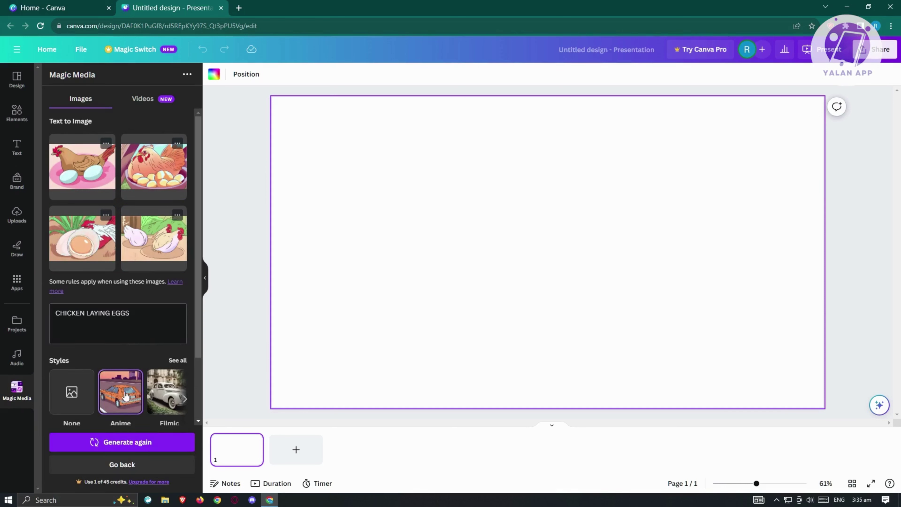
{"action": "scroll", "coordinate": [125, 395], "scroll_direction": "down", "scroll_amount": 2}
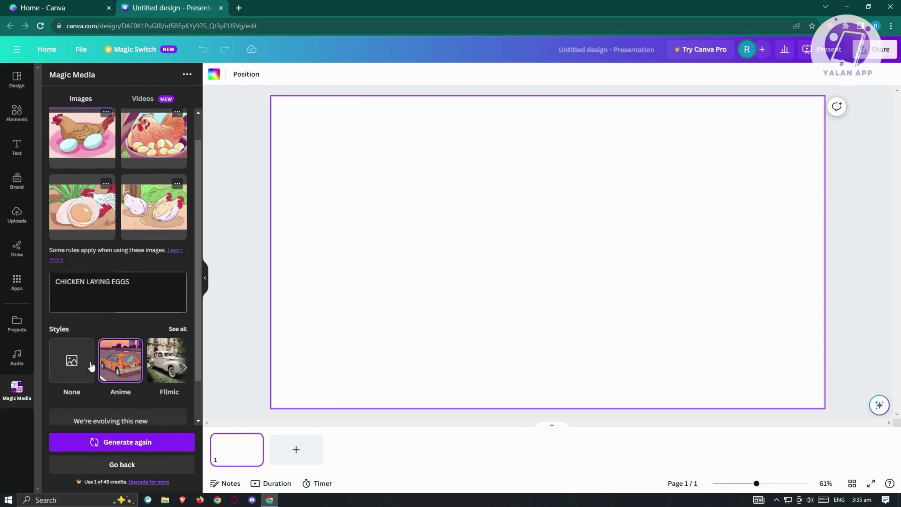
{"action": "left_click", "coordinate": [184, 368]}
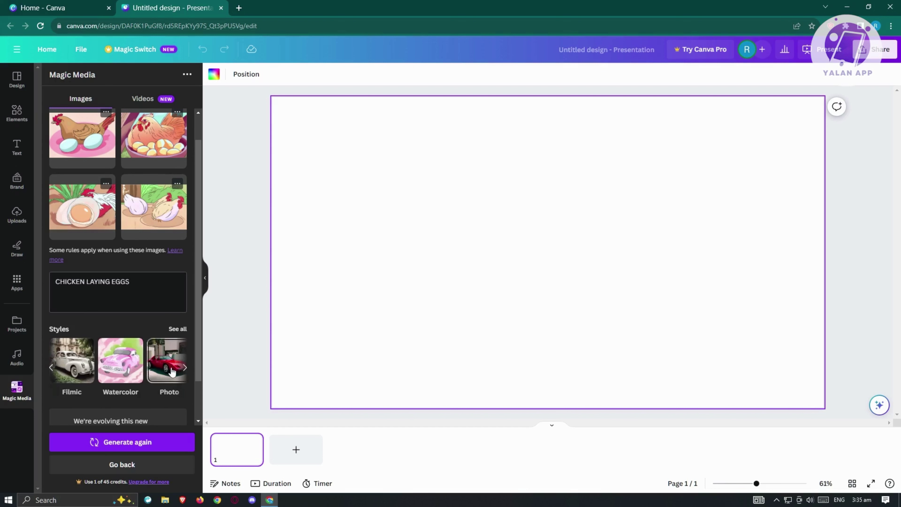
{"action": "left_click", "coordinate": [185, 368]}
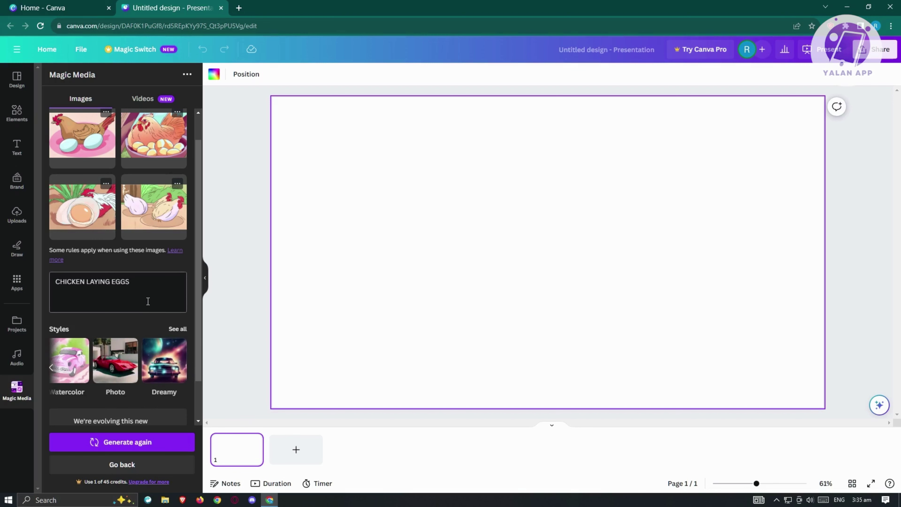
{"action": "scroll", "coordinate": [148, 301], "scroll_direction": "up", "scroll_amount": 2}
{"action": "left_click", "coordinate": [132, 319]}
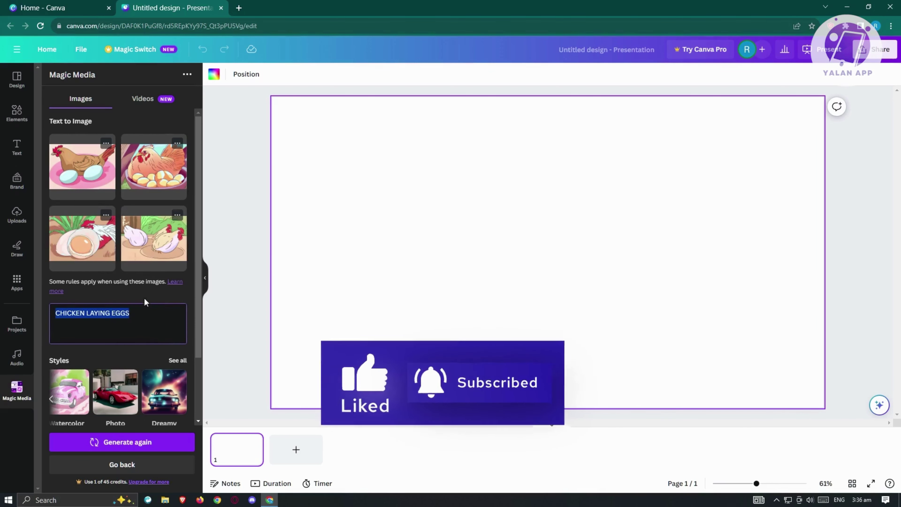
Place the first generated hen image on the slide, shift it up-left, and add a second copy
{"action": "scroll", "coordinate": [144, 301], "scroll_direction": "down", "scroll_amount": 2}
{"action": "scroll", "coordinate": [144, 301], "scroll_direction": "up", "scroll_amount": 2}
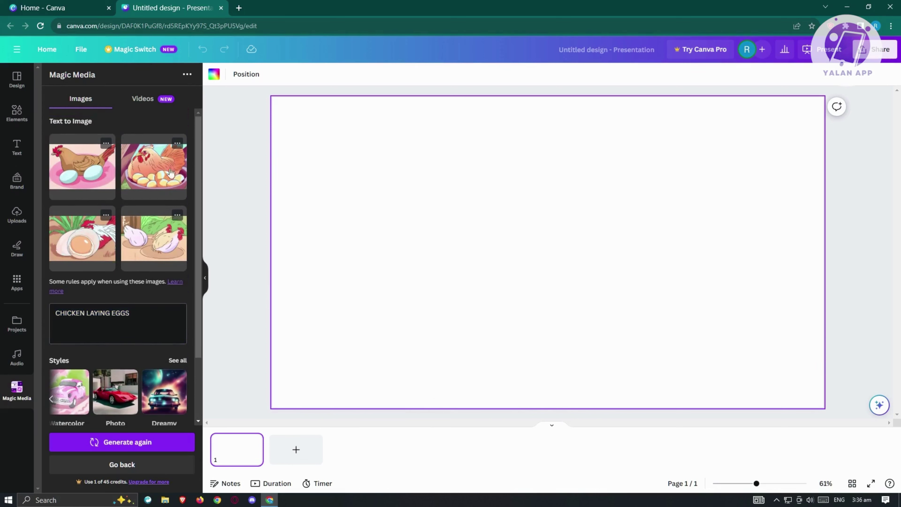
{"action": "left_click", "coordinate": [82, 165]}
{"action": "left_click_drag", "start_coordinate": [564, 252], "coordinate": [447, 222]}
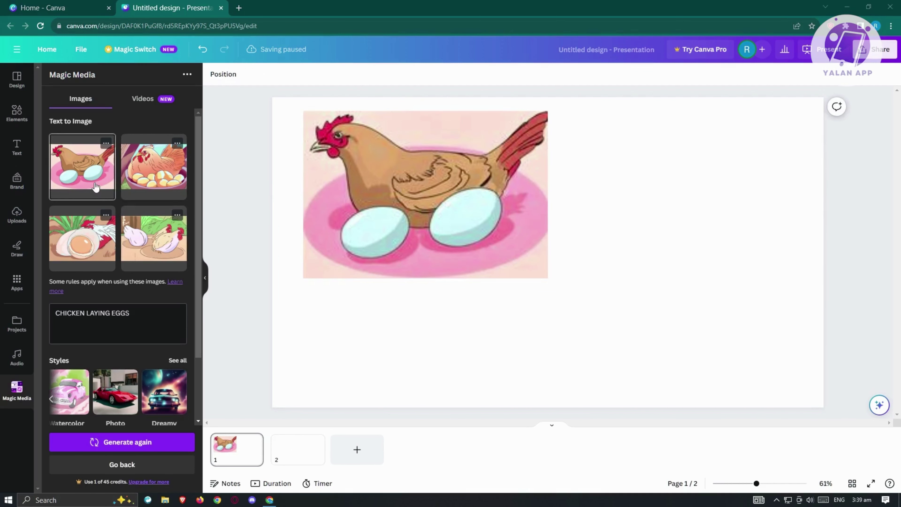
{"action": "left_click", "coordinate": [95, 186]}
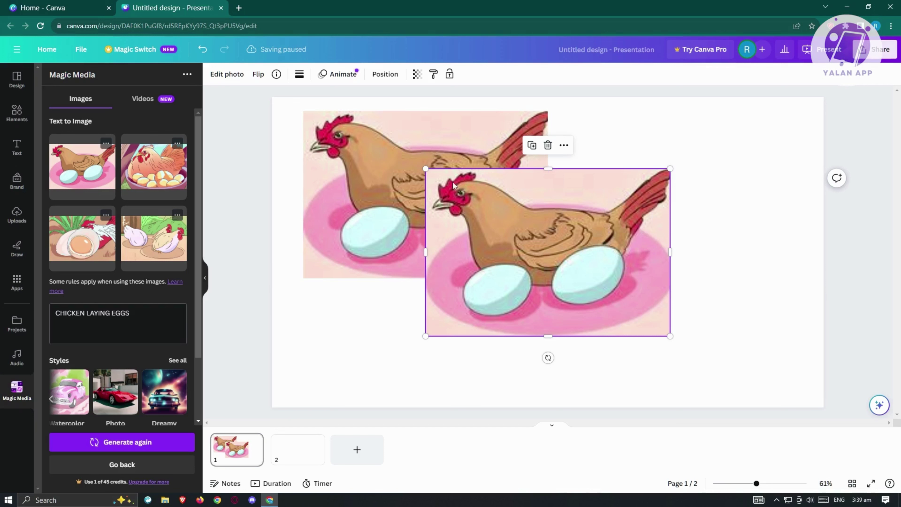
From Uploads, place the brown-eggs hen, standing hen and chick photos, moving the standing hen lower right
{"action": "left_click", "coordinate": [17, 214]}
{"action": "mouse_move", "coordinate": [73, 244]}
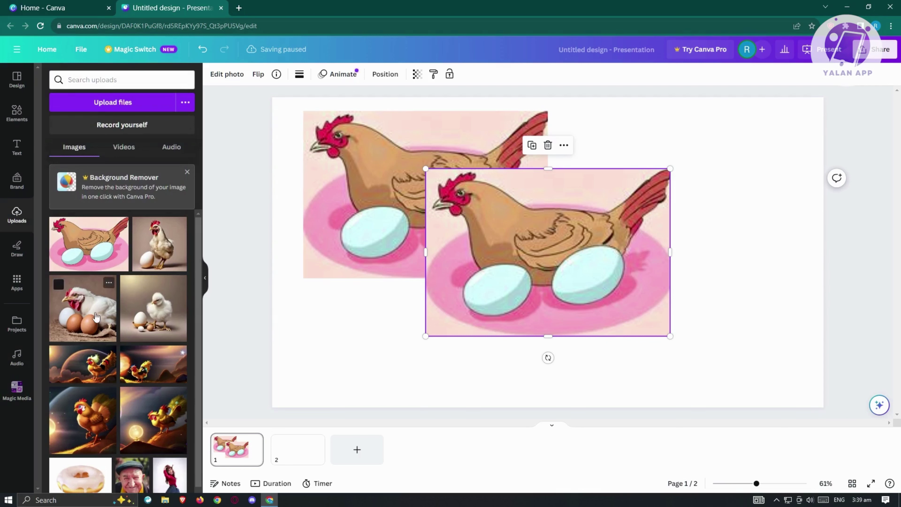
{"action": "left_click", "coordinate": [85, 308]}
{"action": "left_click", "coordinate": [161, 258]}
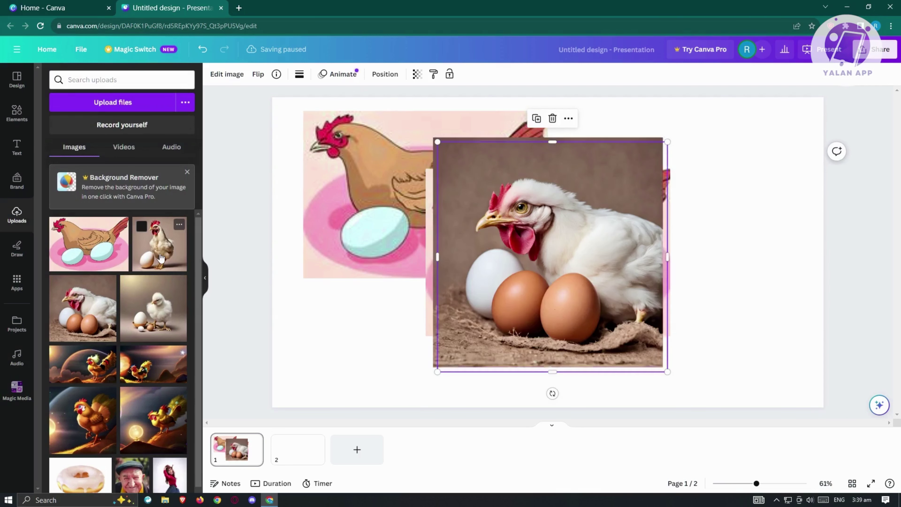
{"action": "left_click_drag", "start_coordinate": [160, 304], "coordinate": [766, 306]}
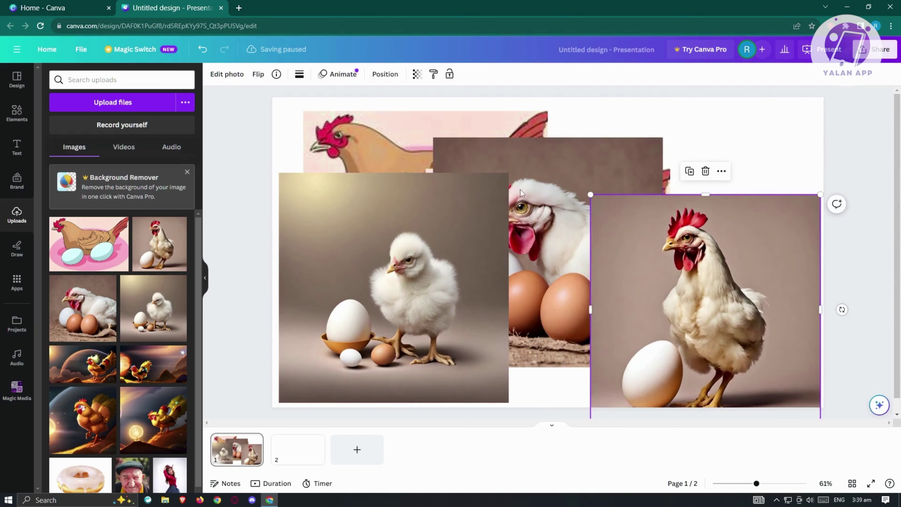
{"action": "left_click_drag", "start_coordinate": [530, 160], "coordinate": [579, 108]}
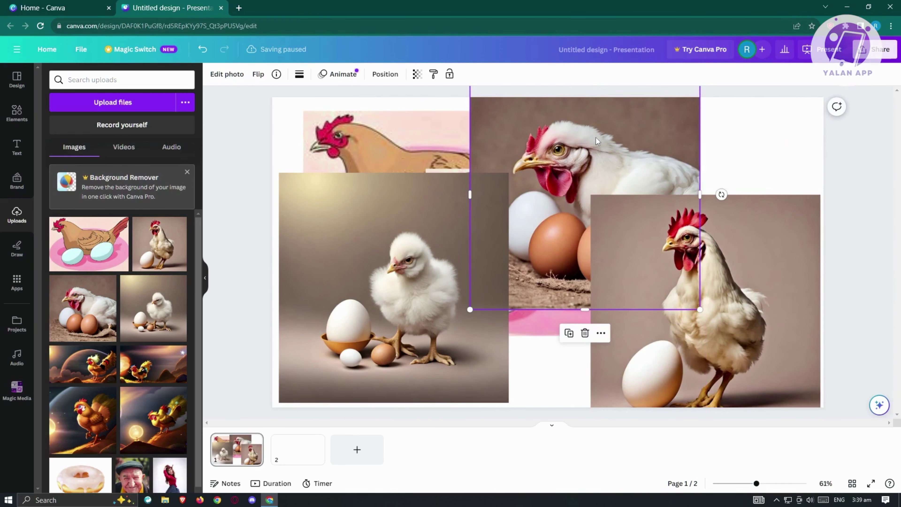